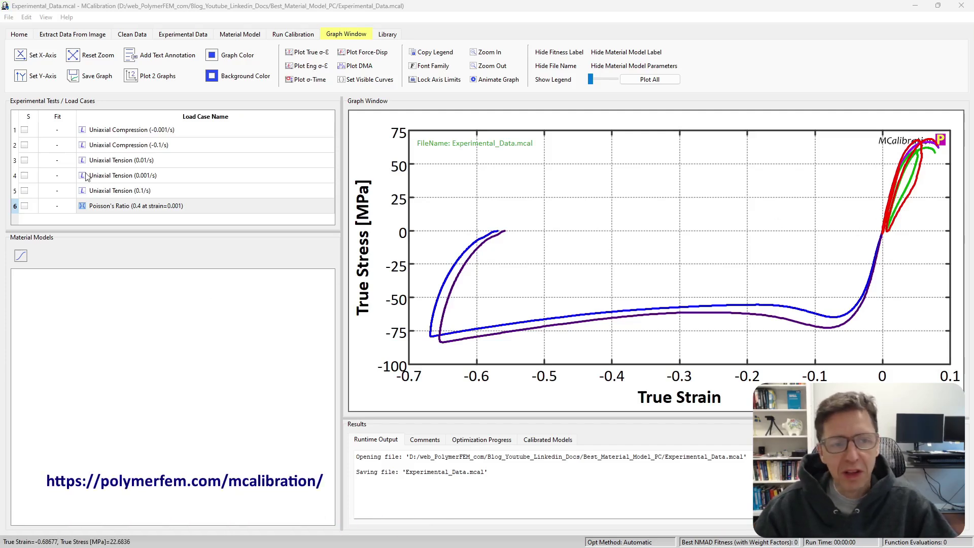
- Inspect each load-case curve, zoom near the origin, then restore the full graph view
click(137, 134)
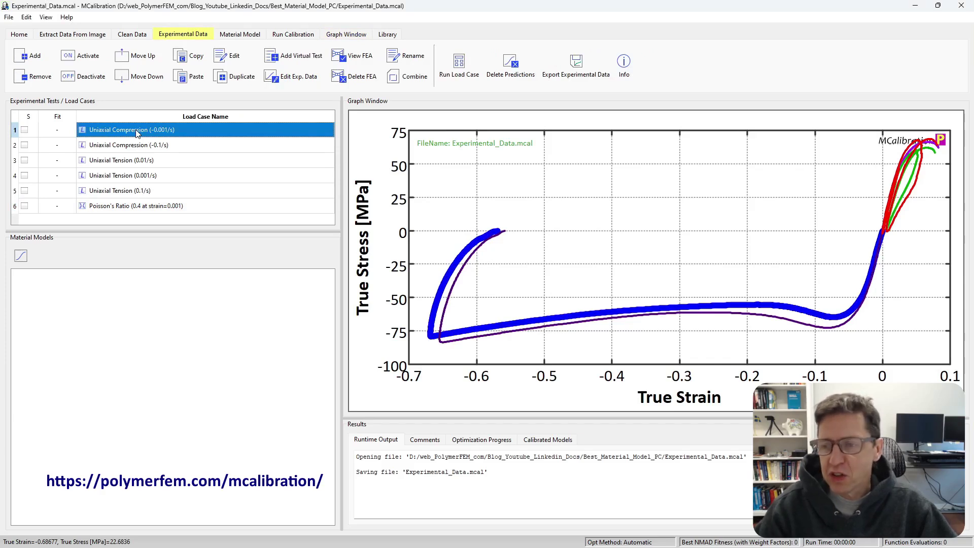
key(Down)
key(Down)
key(Down)
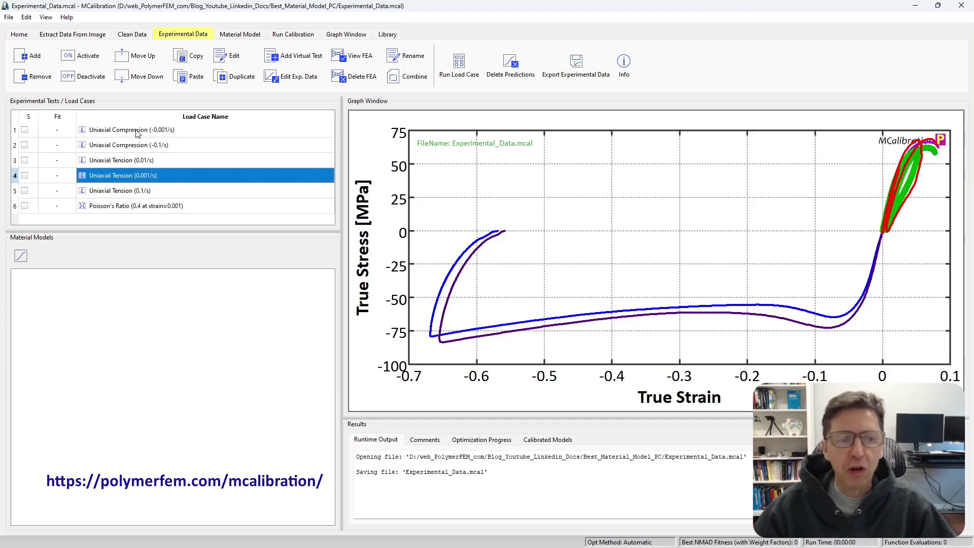
click(126, 210)
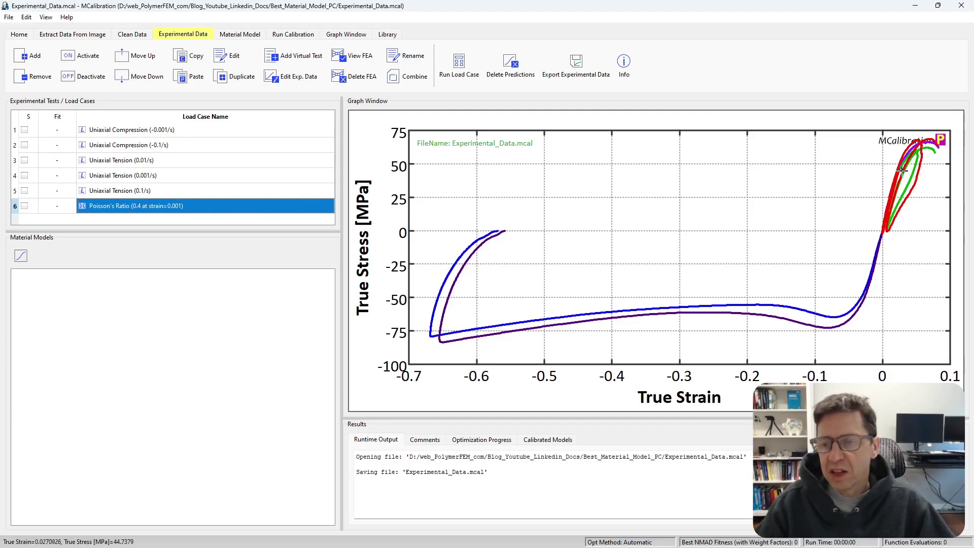
drag(875, 233, 945, 131)
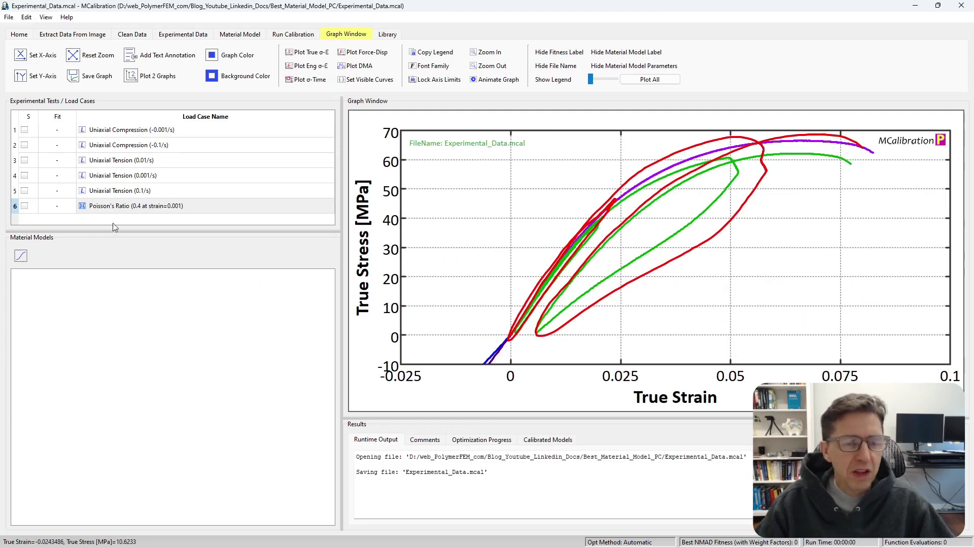
click(114, 206)
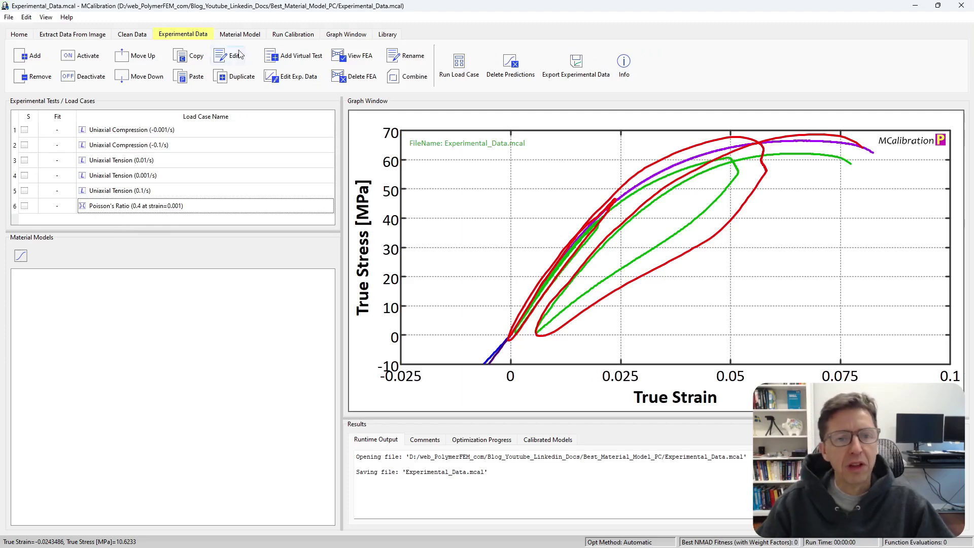
click(345, 34)
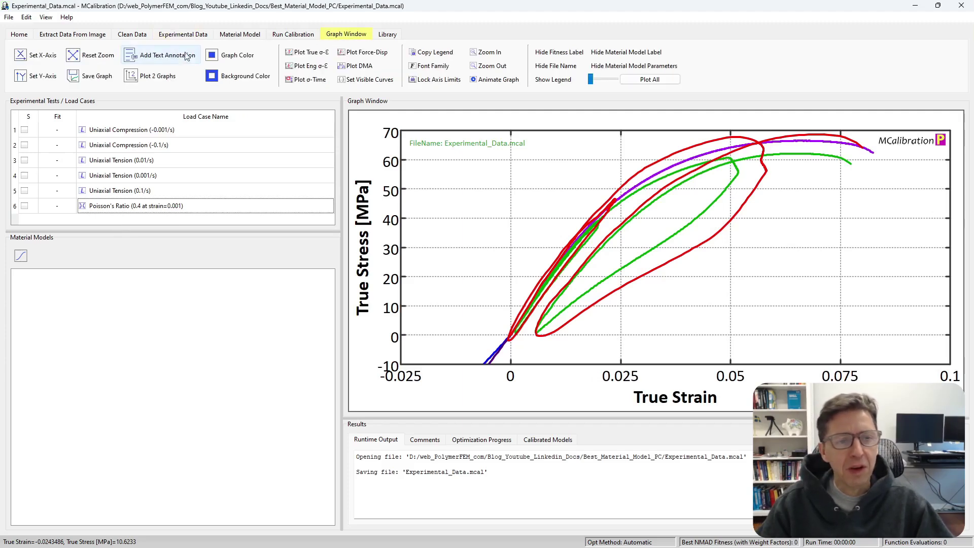
click(91, 56)
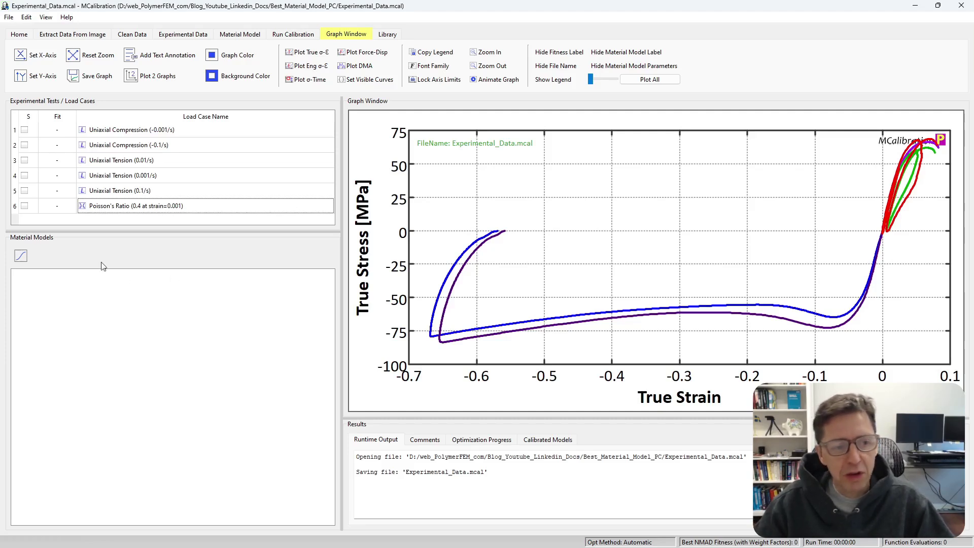
- Browse the list of available material models without choosing one
click(244, 33)
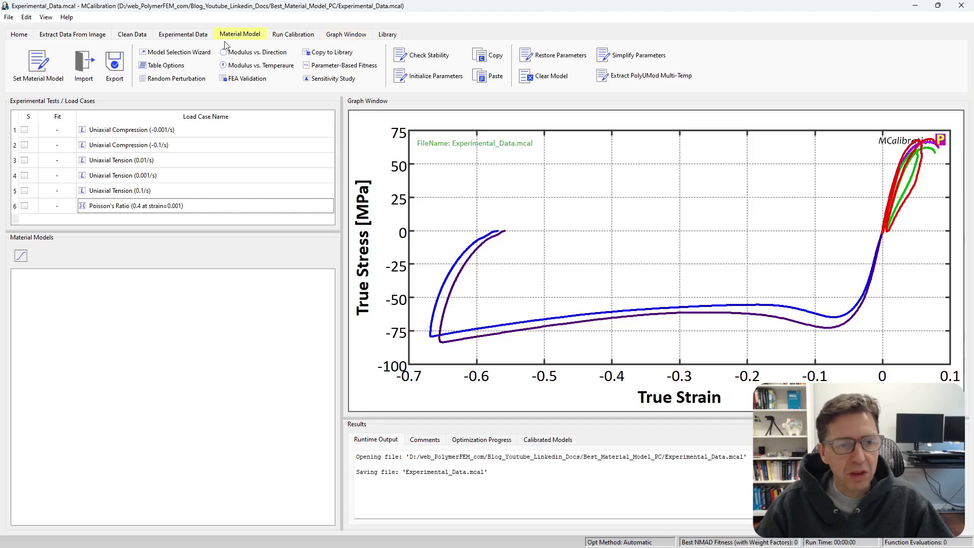
click(38, 71)
scroll(194, 284, down, 8)
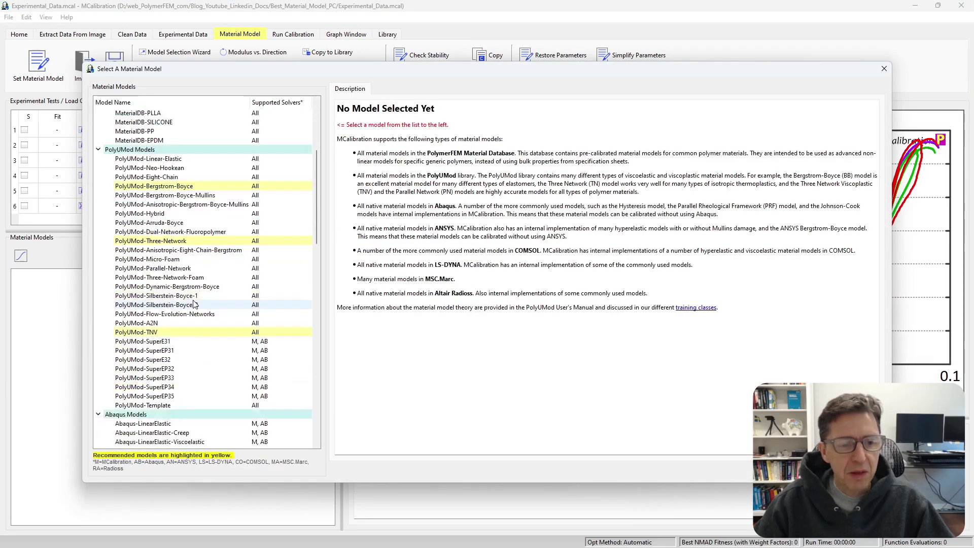
scroll(195, 303, down, 9)
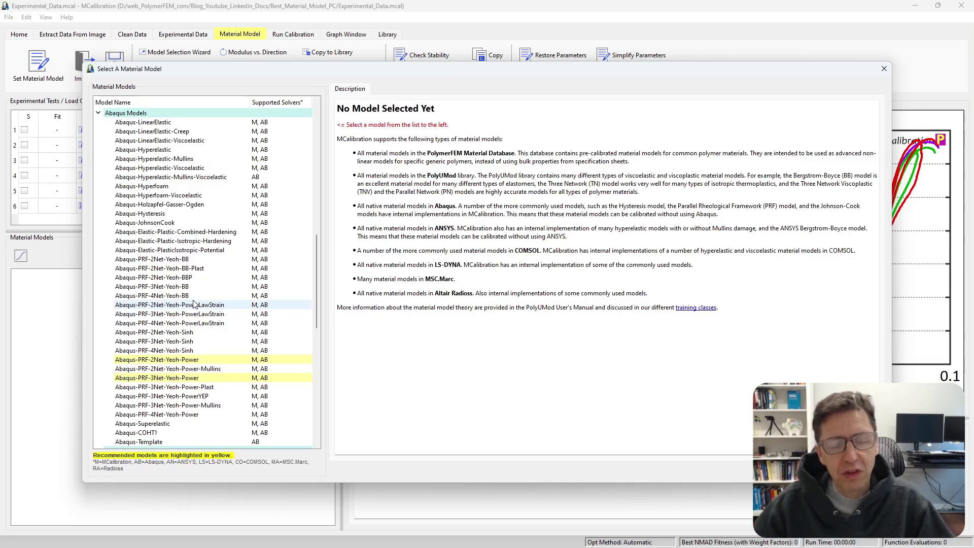
key(Escape)
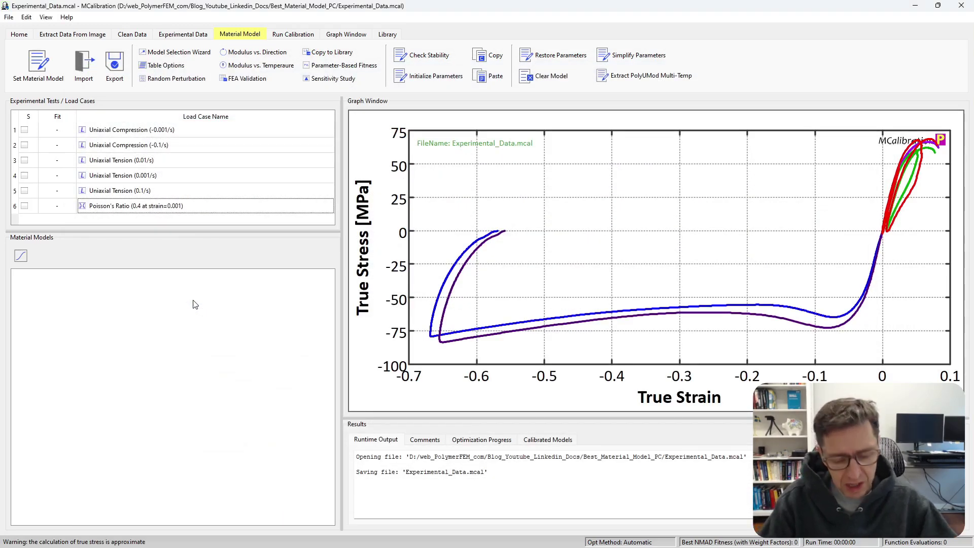
- Open the PC_Abaqus_JC.mcal calibration project
key(ctrl+o)
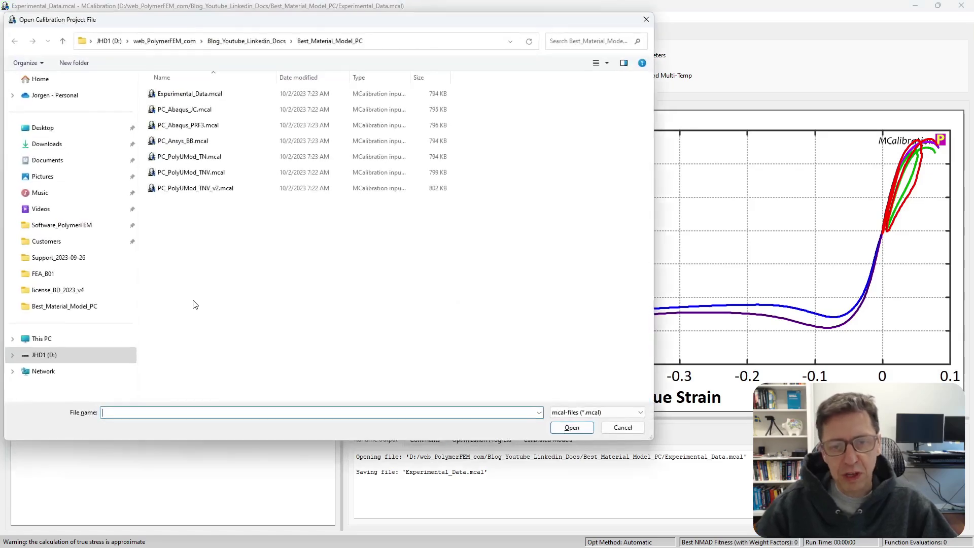
click(210, 109)
double_click(210, 110)
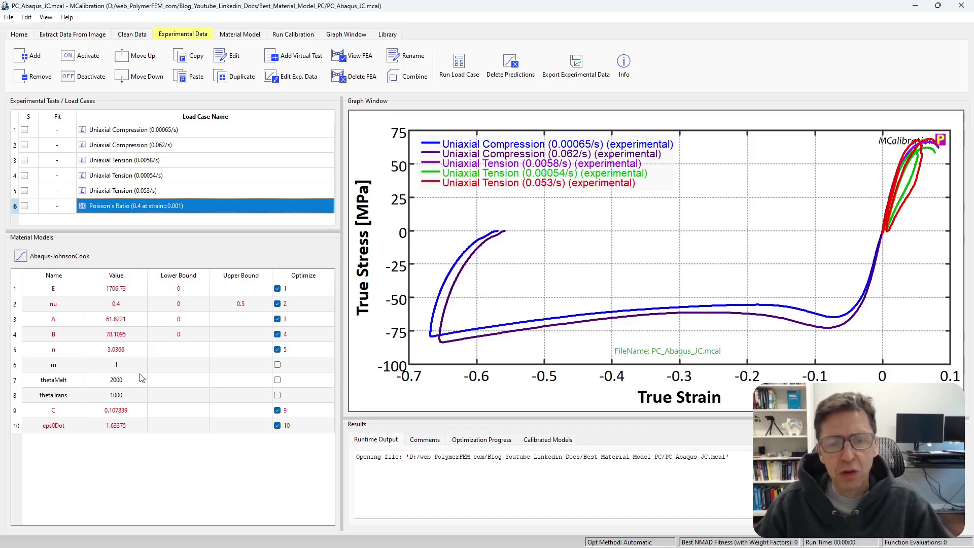
- Run the Abaqus-JohnsonCook model once and check its Error (NMAD) of 11.7
click(282, 35)
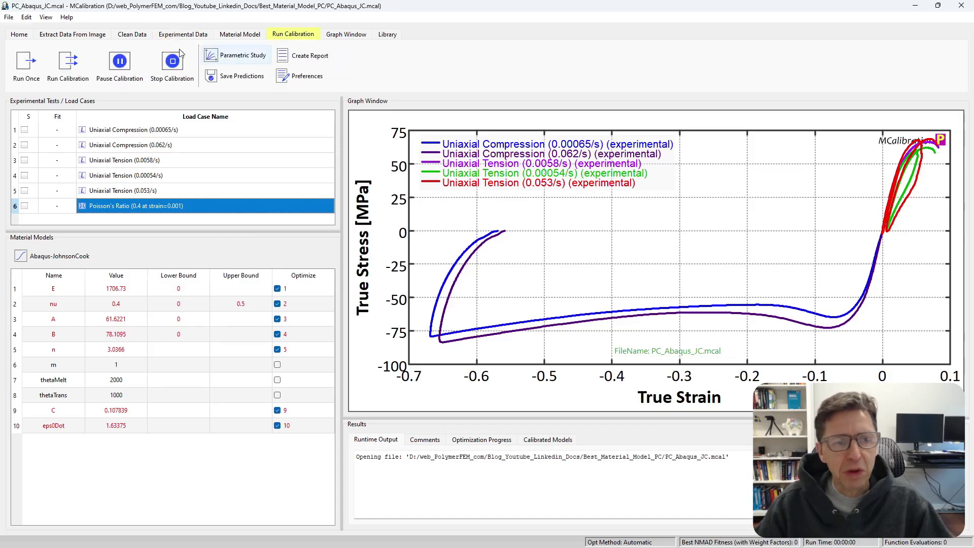
click(26, 62)
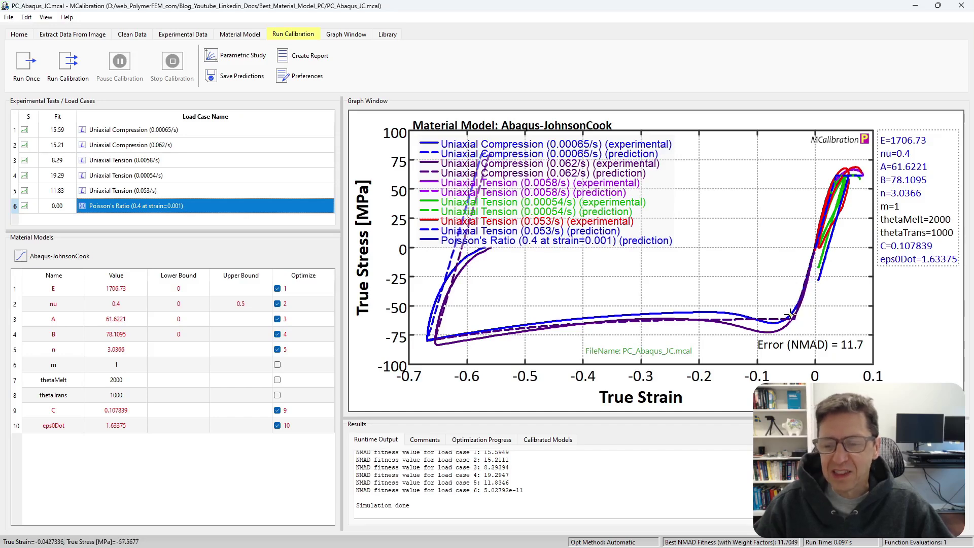
click(838, 347)
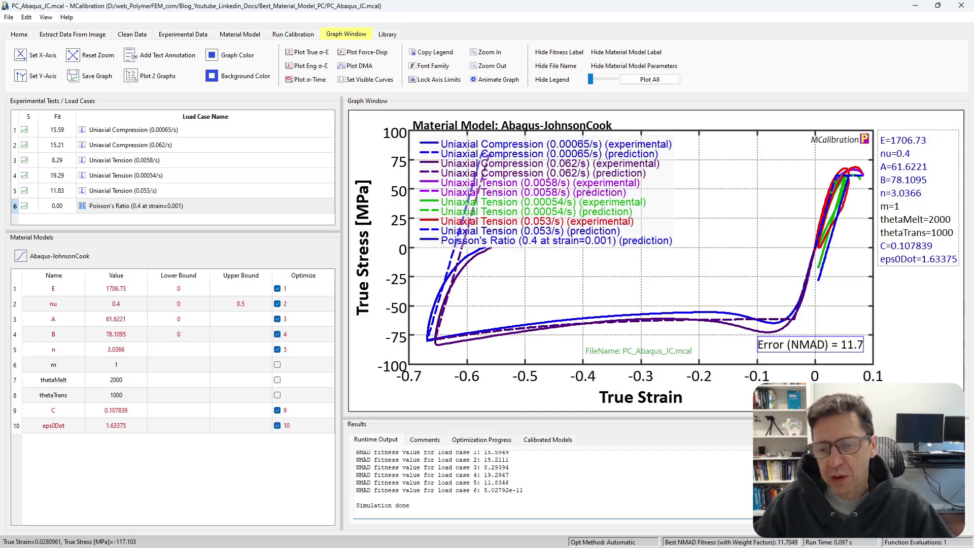
click(827, 365)
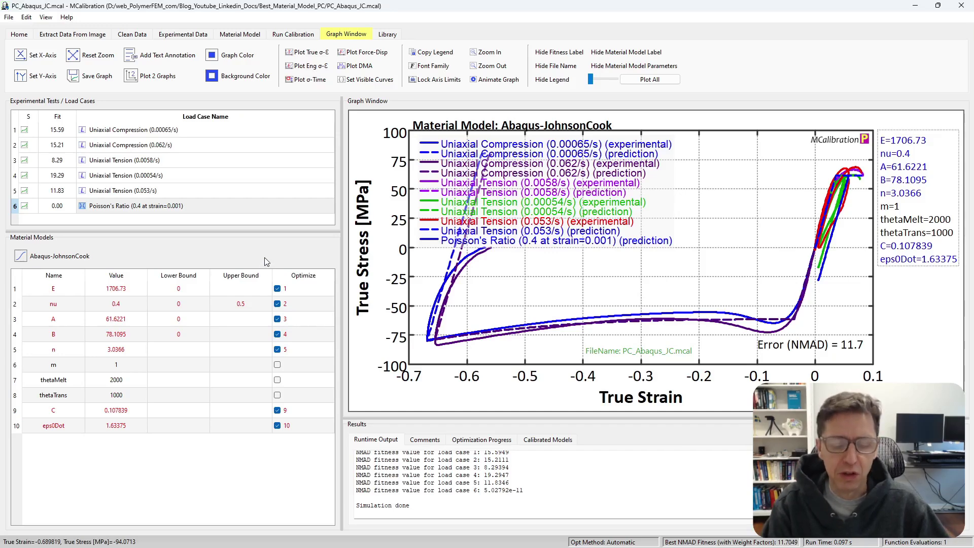
- Load PC_Ansys_BB.mcal and run the Ansys-Bergstrom-Boyce model once, scoring NMAD error 13.4
key(ctrl+o)
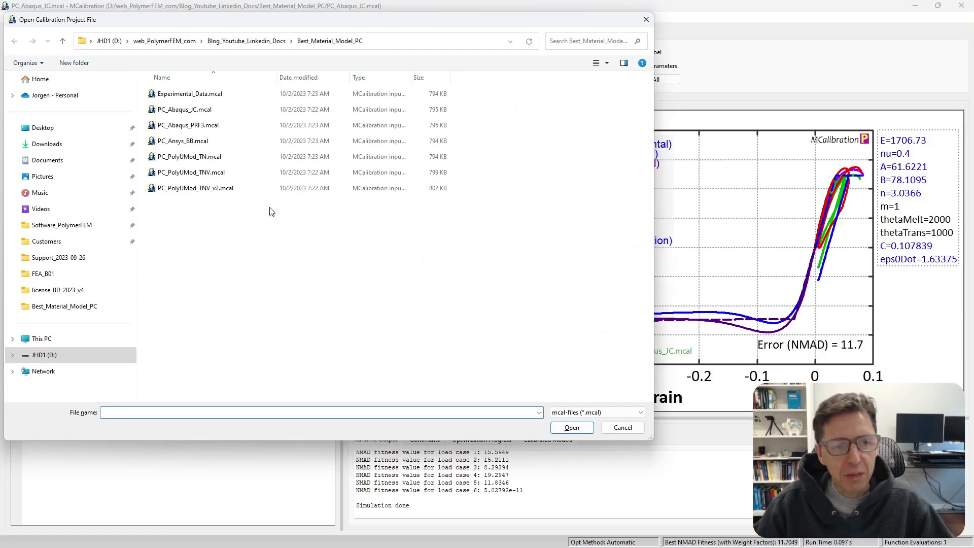
click(216, 143)
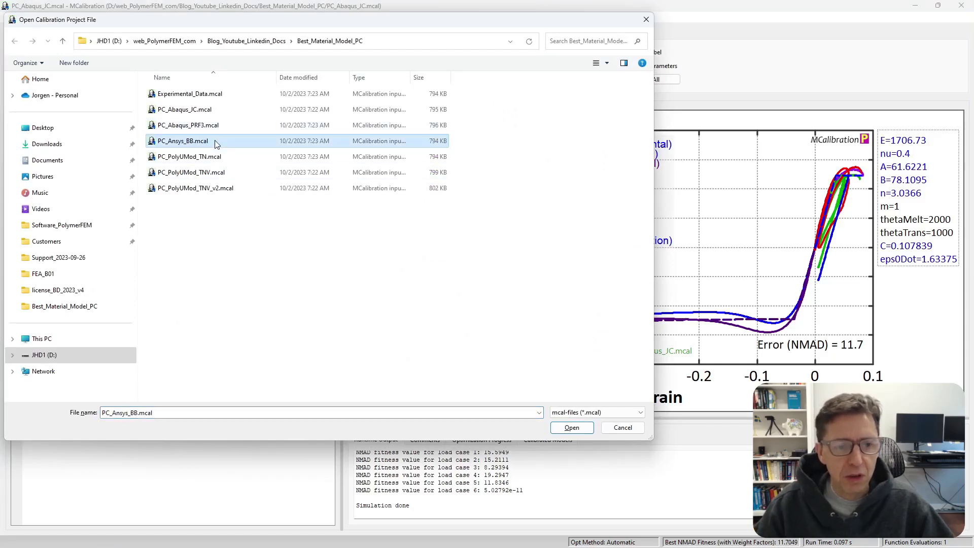
double_click(215, 143)
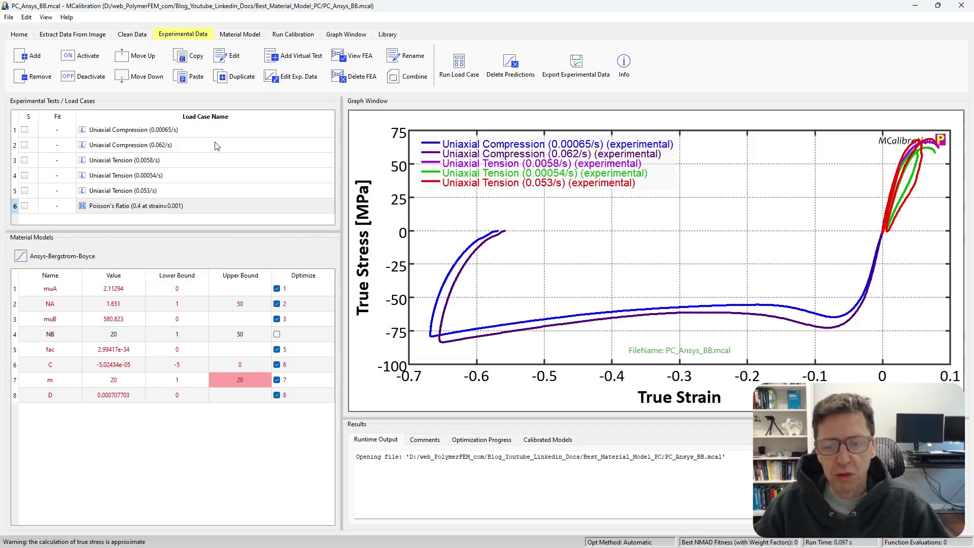
click(289, 34)
click(25, 63)
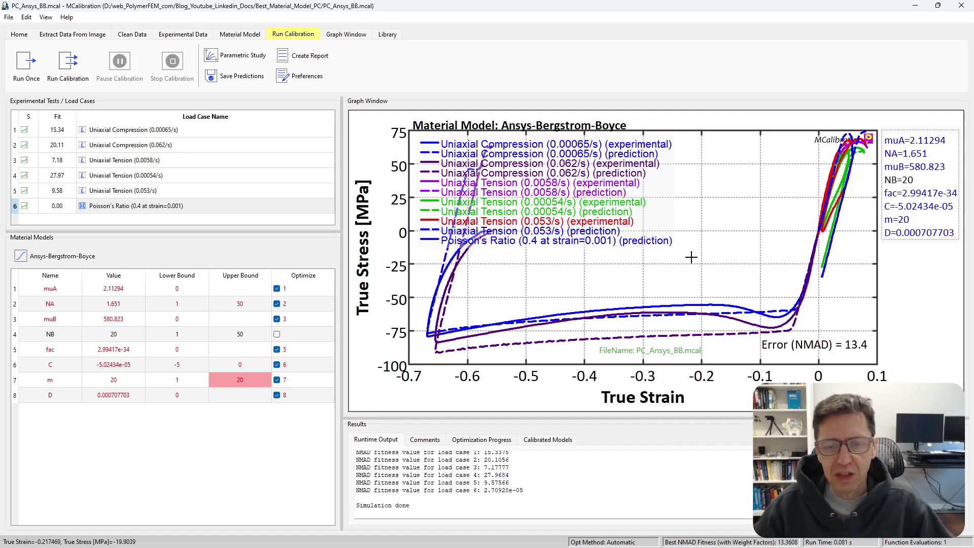
key(ctrl+o)
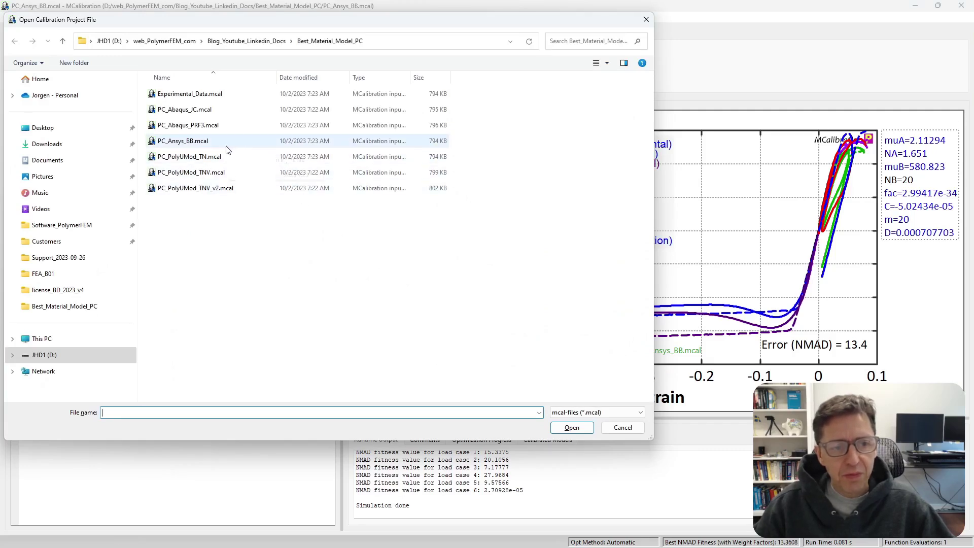
- Load PC_Abaqus_PRF3.mcal and run the PRF-3Net-Yeoh-Power model once, scoring NMAD error 11.9
click(219, 129)
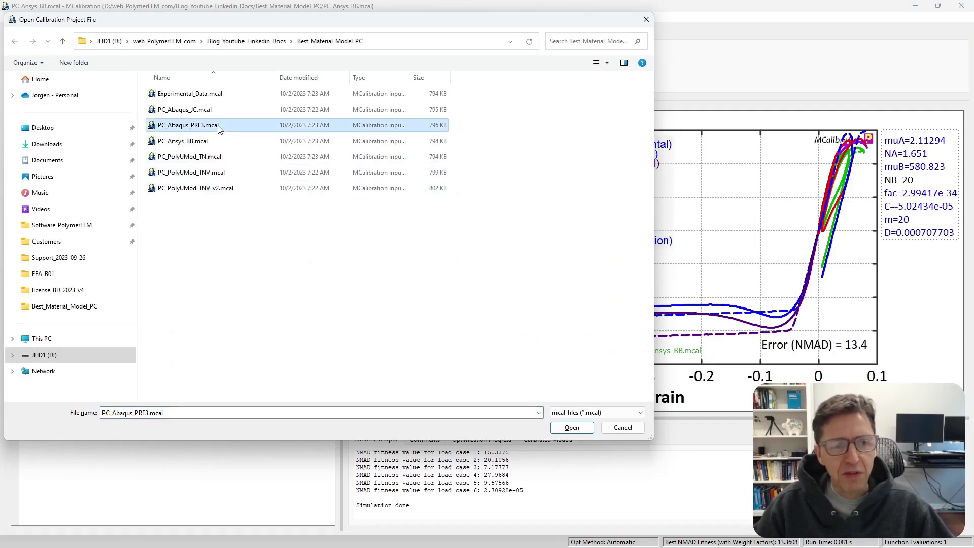
double_click(220, 129)
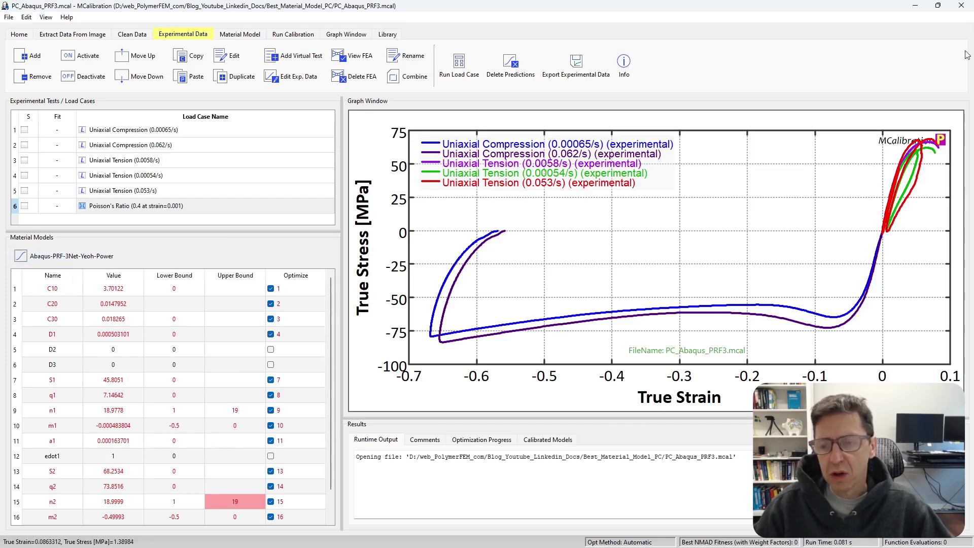
click(286, 35)
click(36, 62)
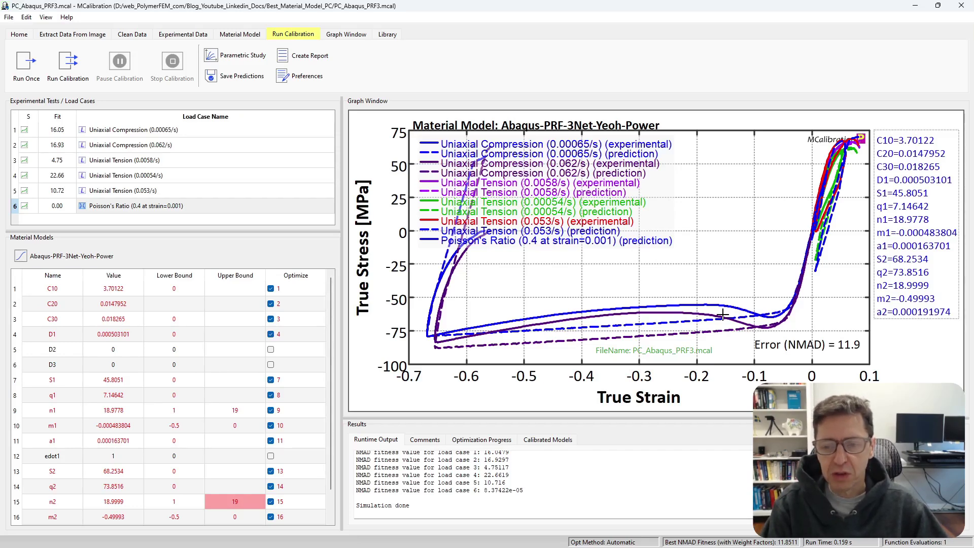
key(ctrl+o)
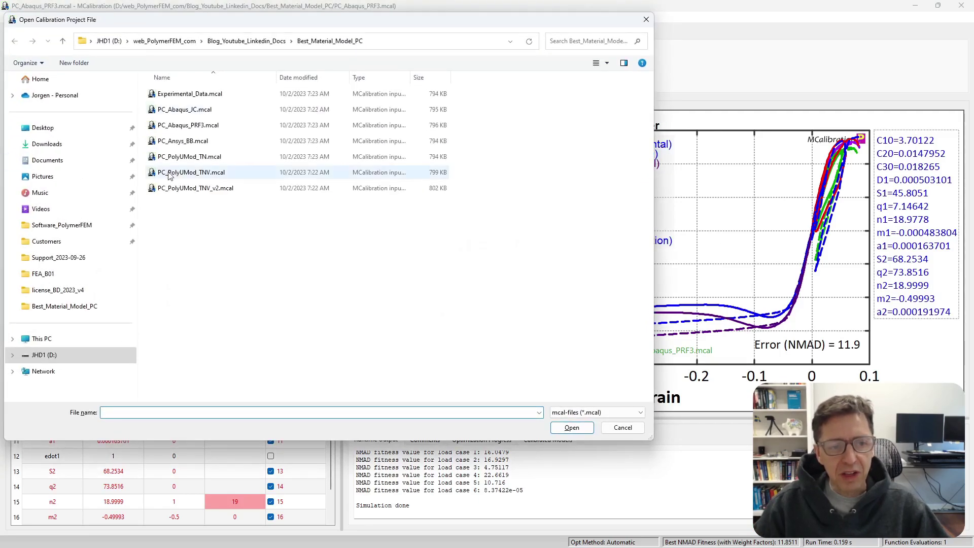
- Load PC_PolyUMod_TN.mcal and run the Three-Network model once, scoring NMAD error 6.24
double_click(191, 157)
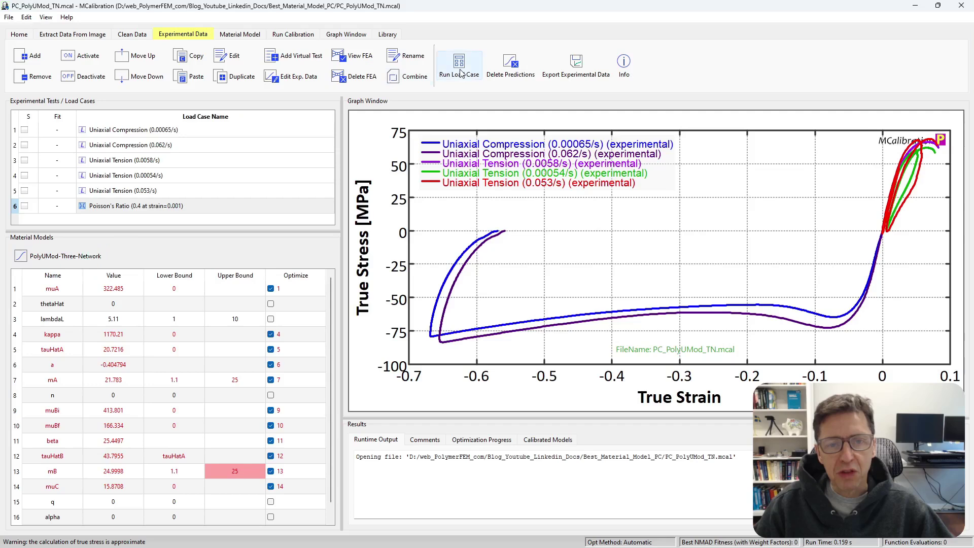
click(287, 35)
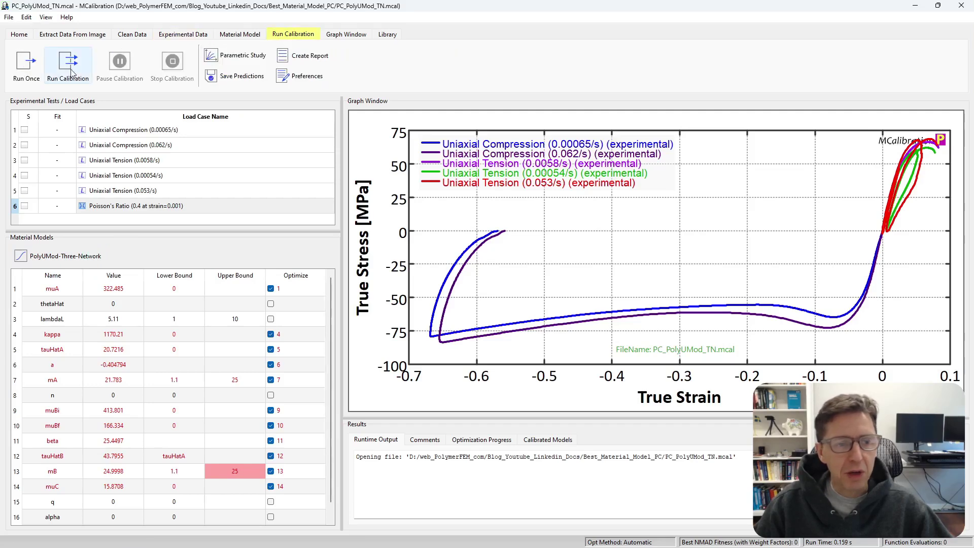
click(27, 65)
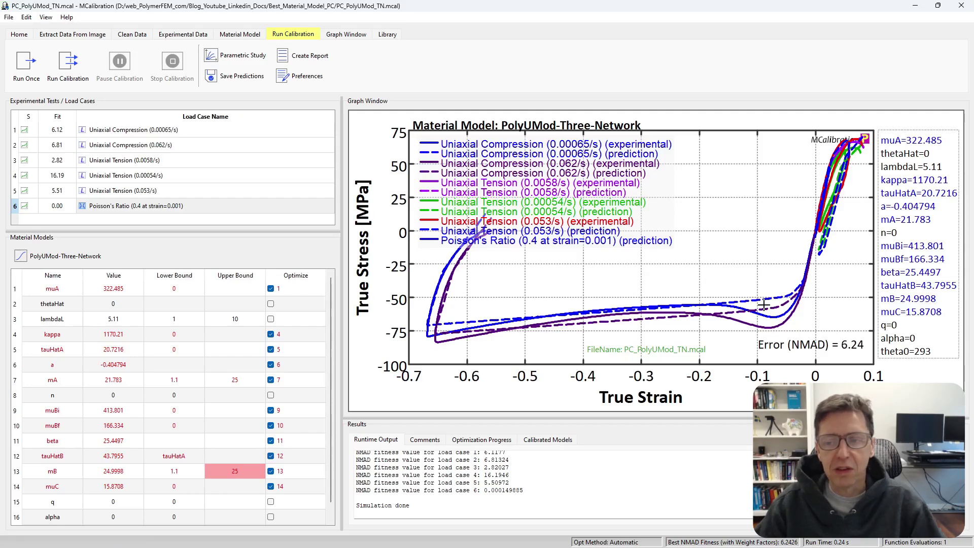
- Open PC_PolyUMod_TNV.mcal and review its PolyUMod-TNV model settings, closing without changes
key(ctrl+o)
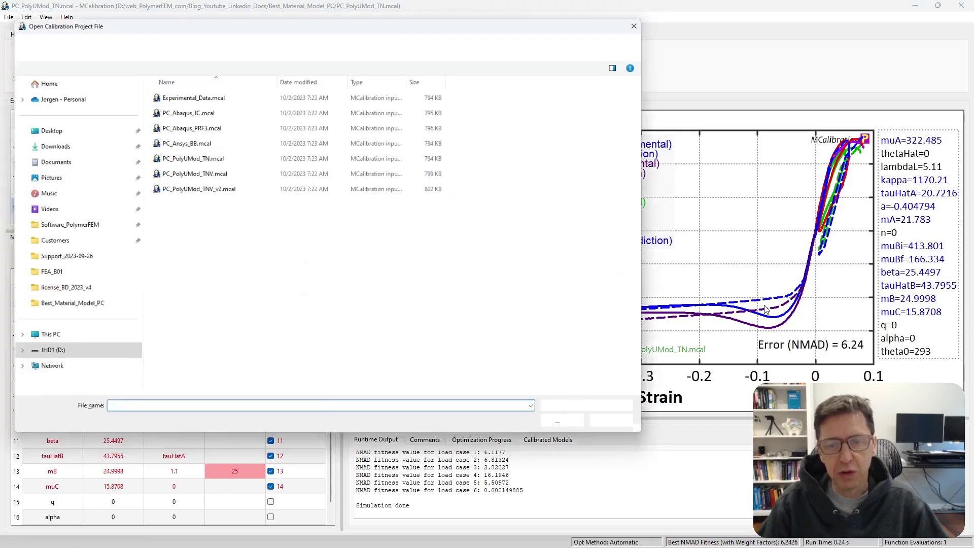
double_click(198, 173)
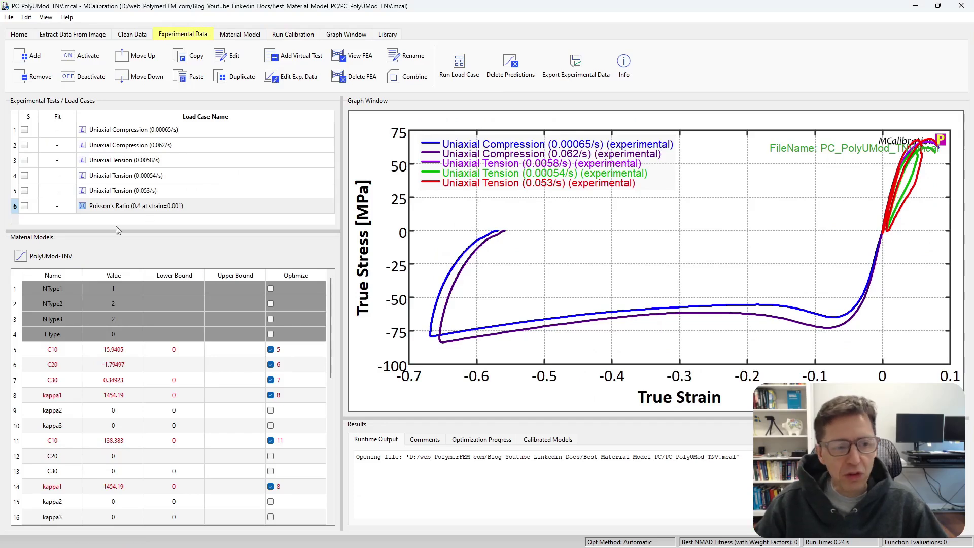
click(59, 258)
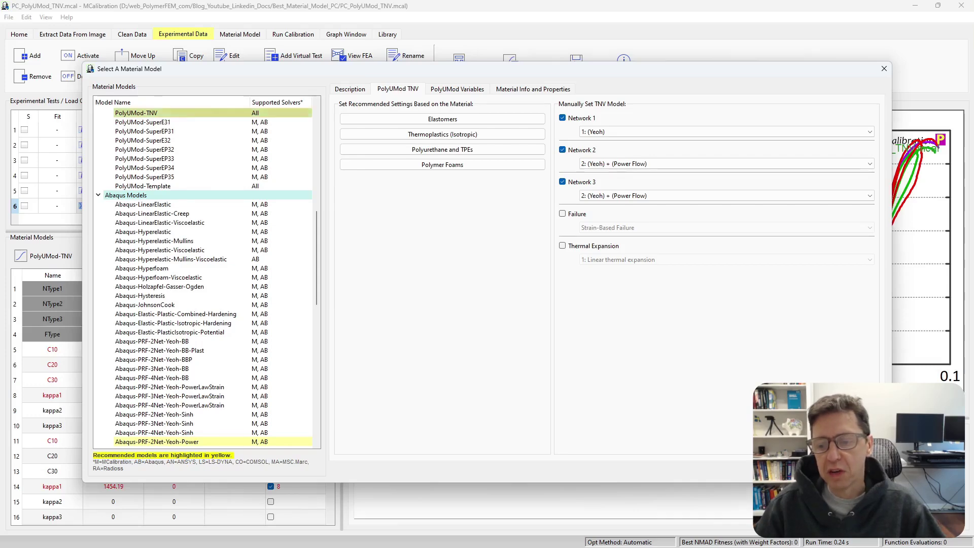
key(Return)
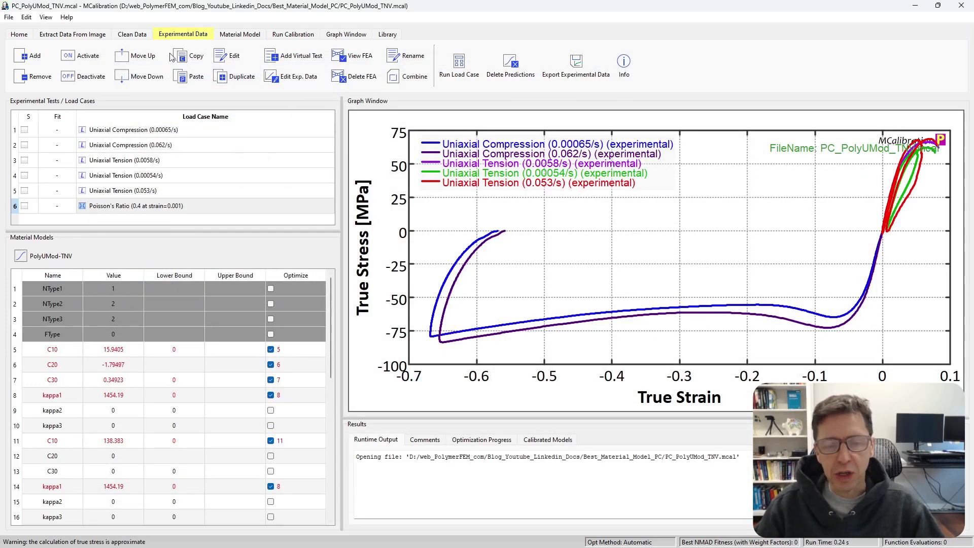
- Run the PolyUMod-TNV model once, reaching NMAD error 4.68
click(281, 33)
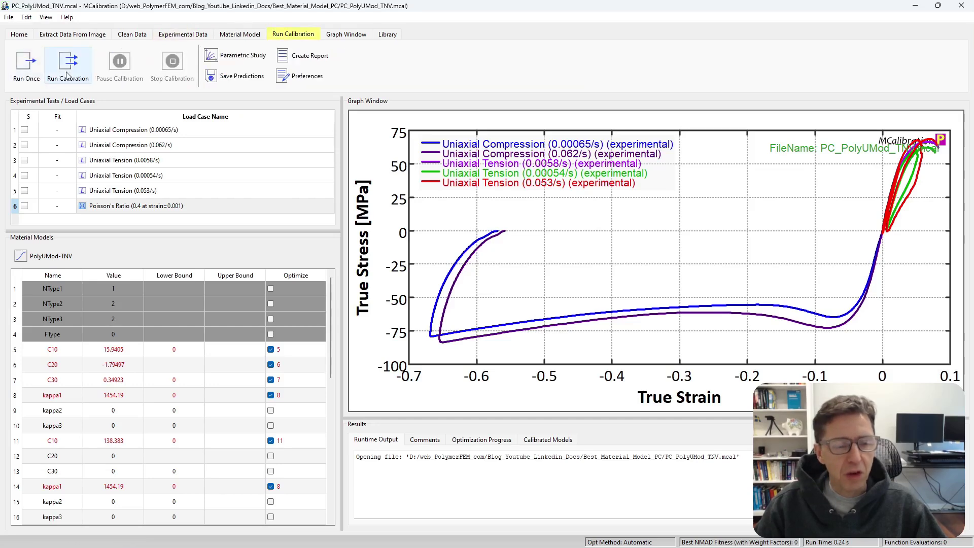
click(26, 64)
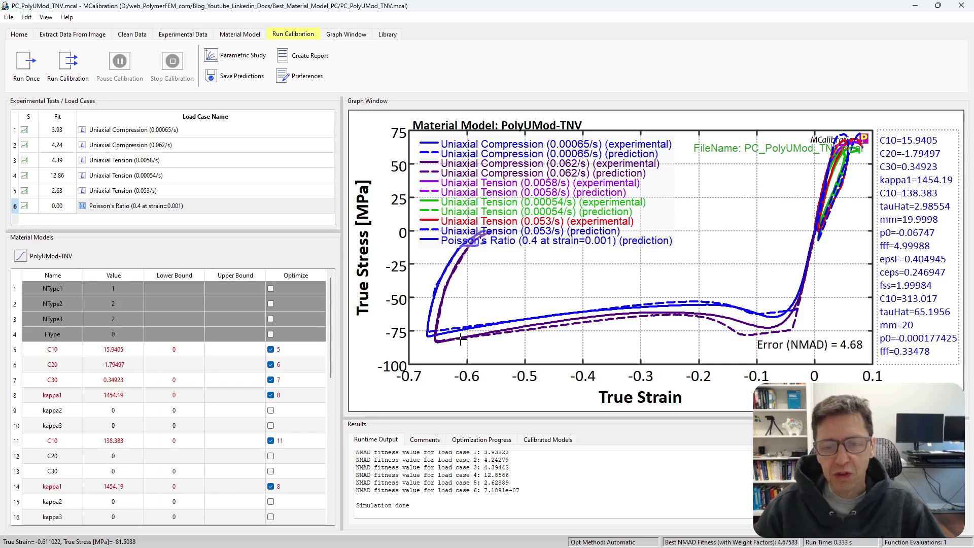
- Switch to the Best_PC_Model Google Sheet showing the model error bar chart
key(alt+Tab)
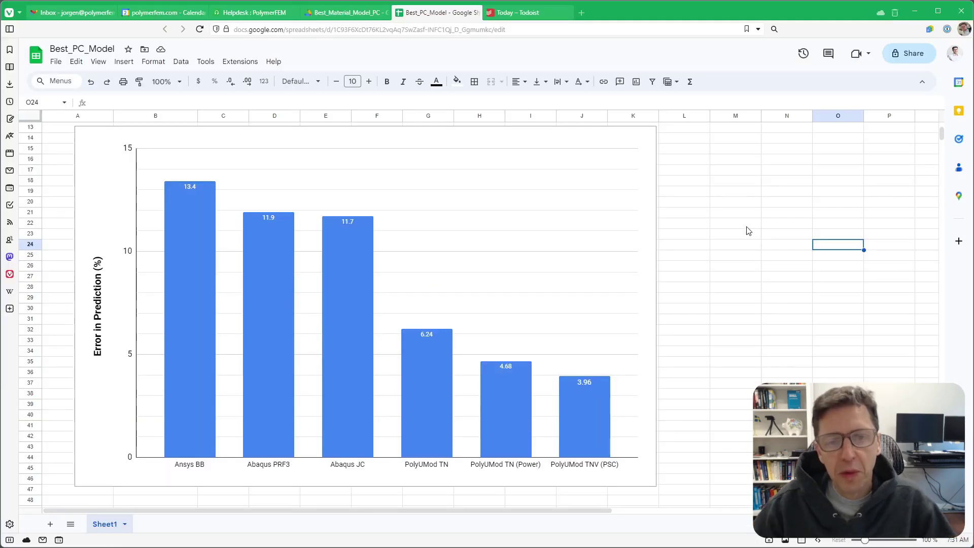